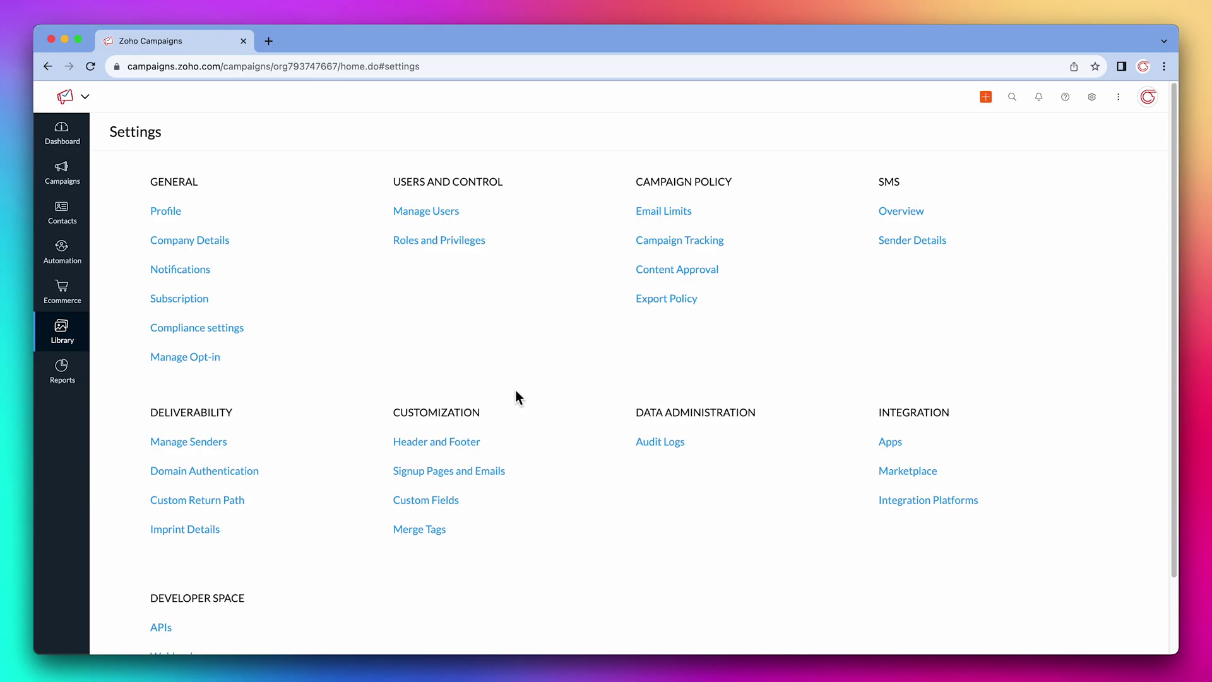
# Open the Merge Tags page and scroll through the Contact Detail tags down to the Header & Footer tags.
pyautogui.click(444, 531)
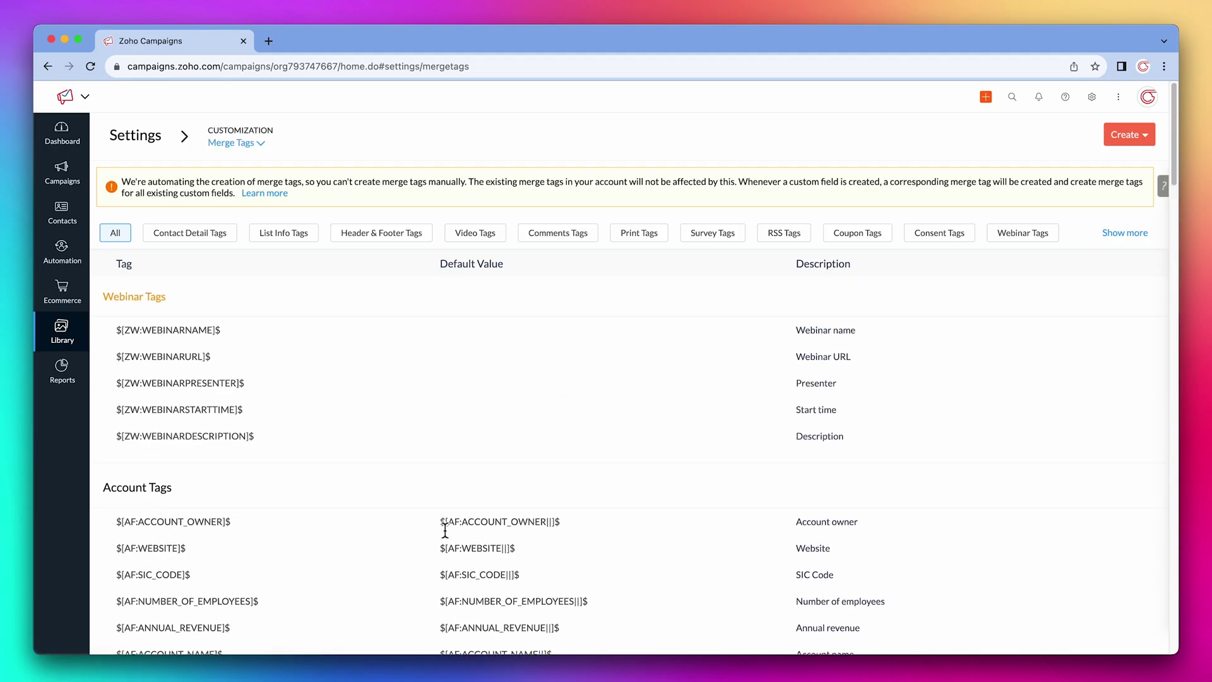
pyautogui.scroll(-10, 445, 531)
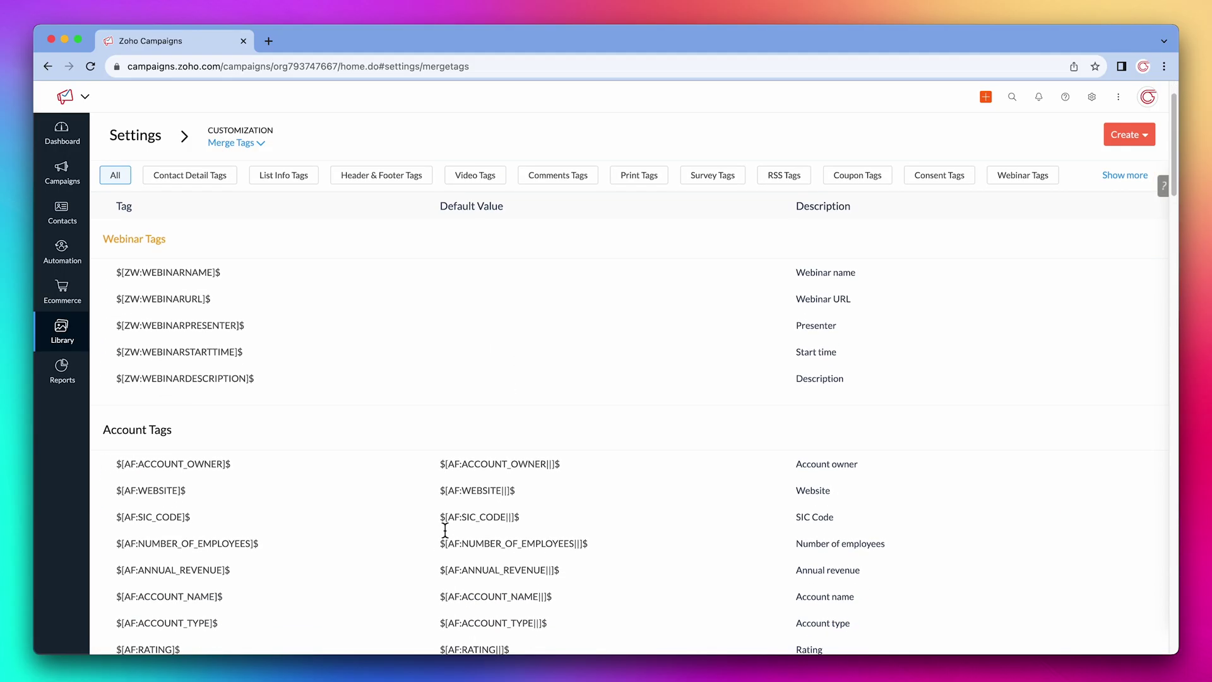
pyautogui.scroll(-4, 445, 529)
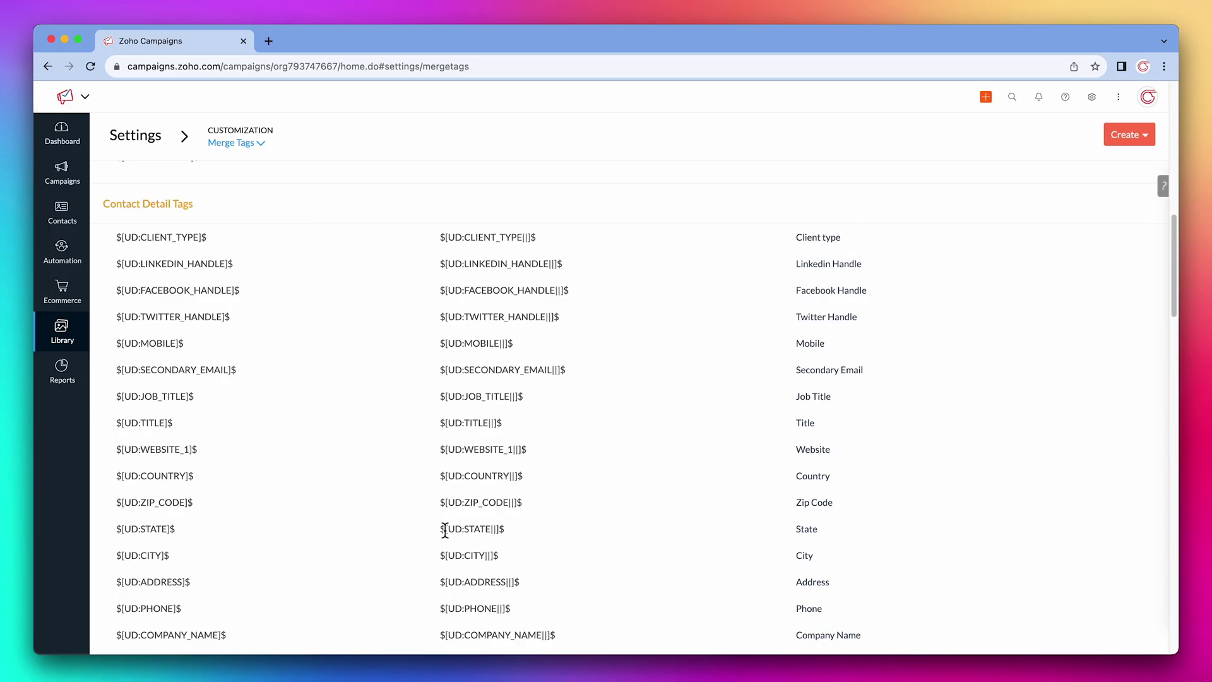
pyautogui.scroll(-5, 445, 531)
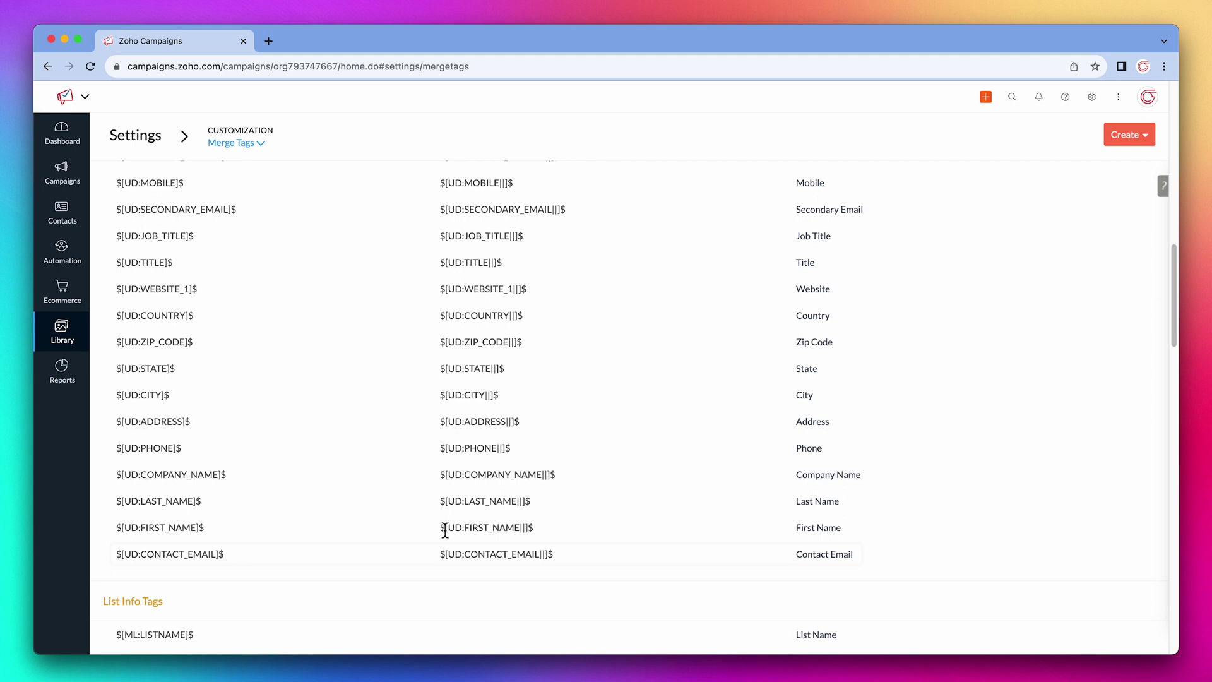
pyautogui.scroll(-8, 445, 531)
pyautogui.scroll(-8, 446, 530)
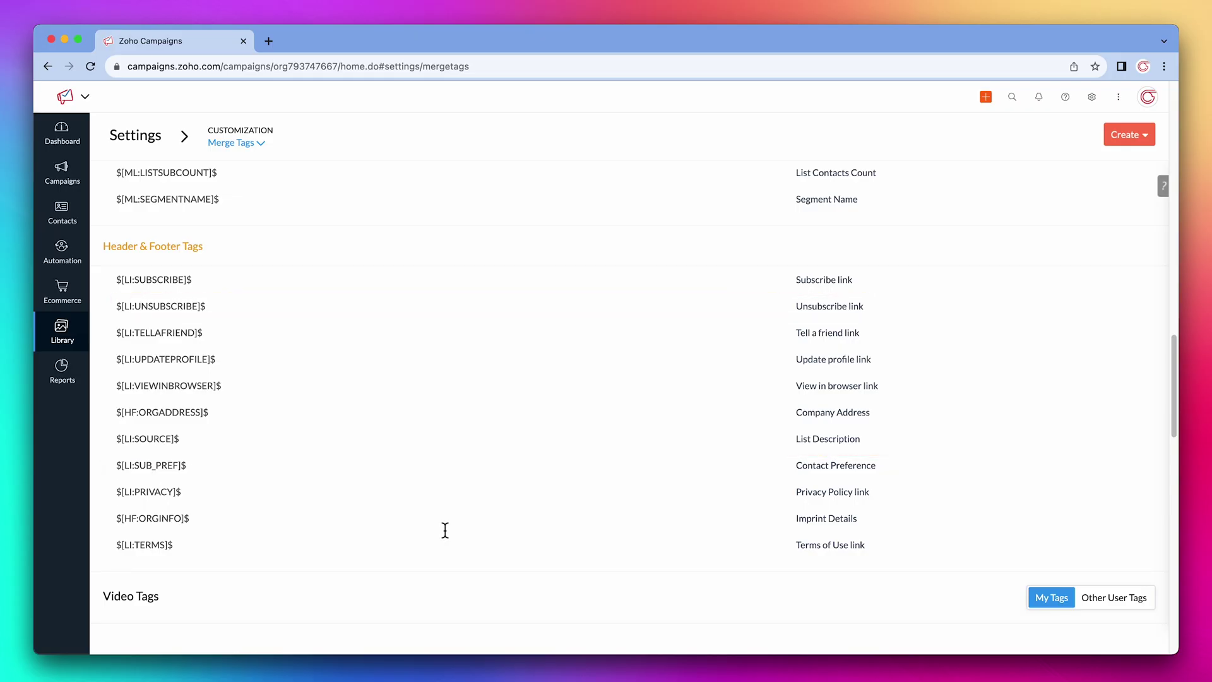
# Go to Library > Email Templates and open the 'Newsletter welcome email' template for editing.
pyautogui.click(68, 341)
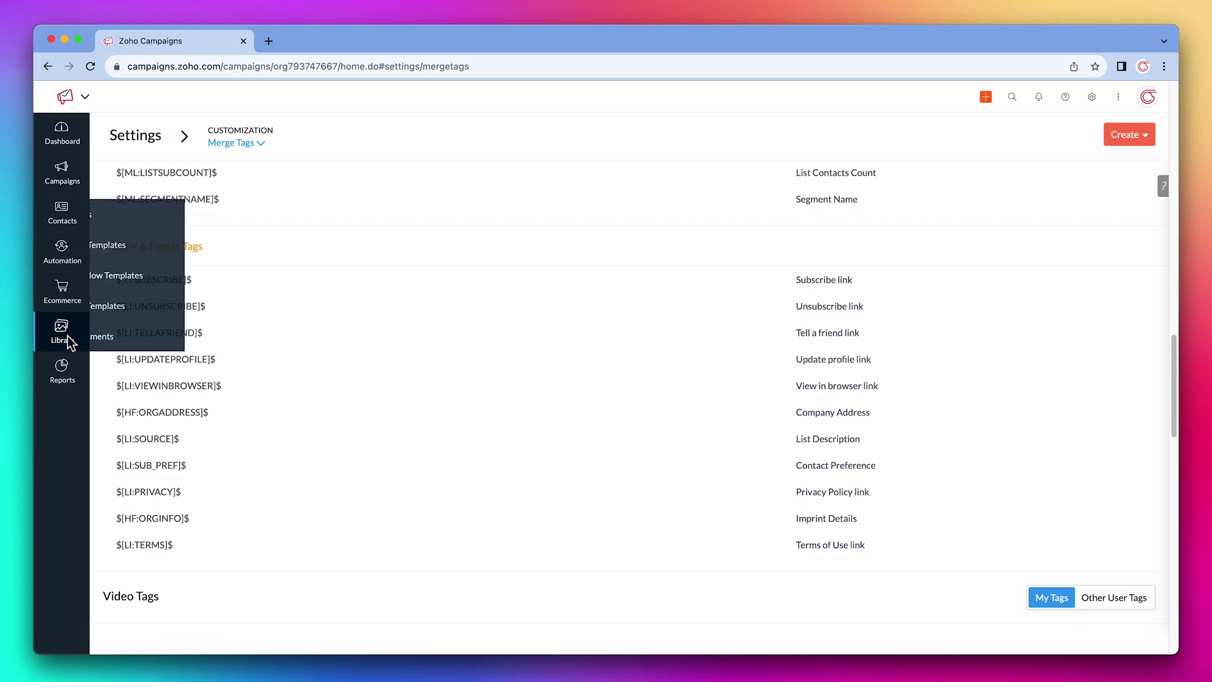
pyautogui.click(147, 249)
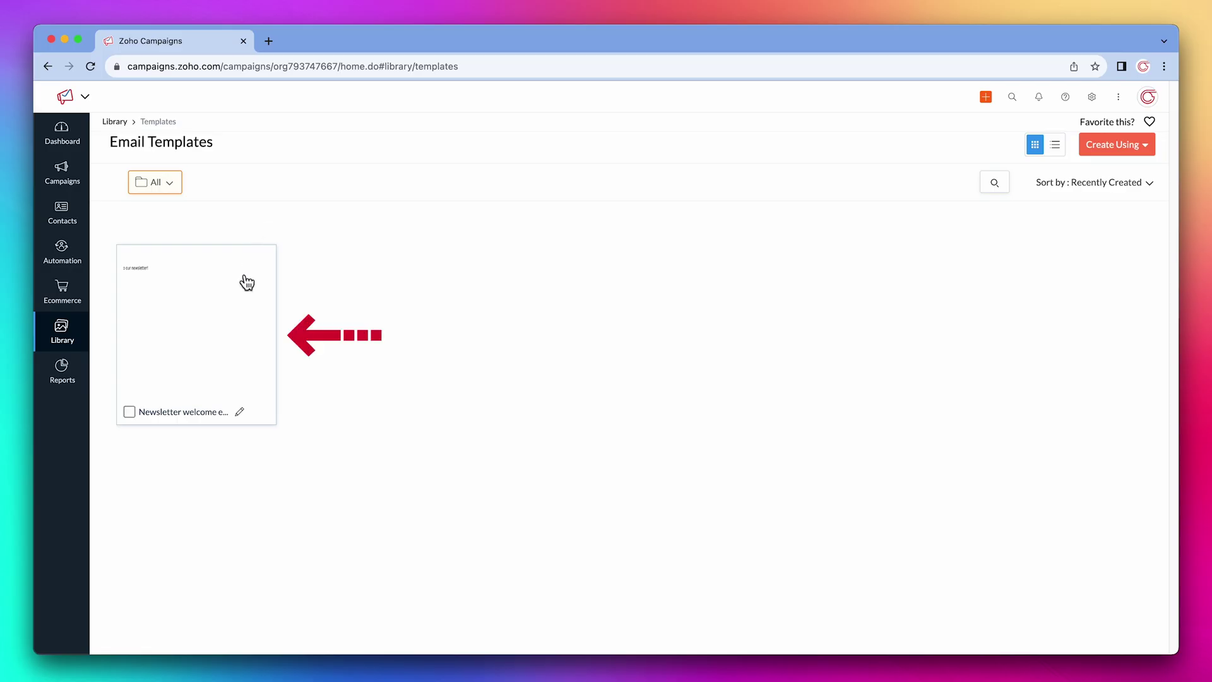
pyautogui.click(238, 304)
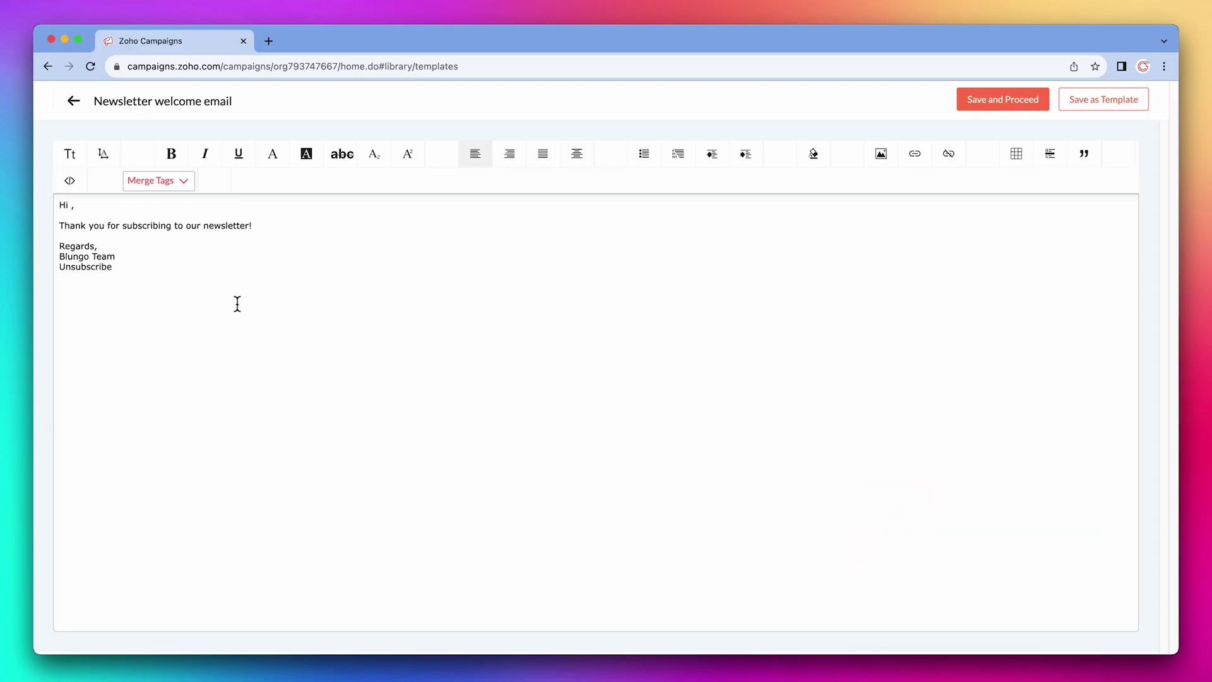
# Insert a First Name contact merge tag after 'Hi' with 'there' as the fallback value.
pyautogui.click(72, 206)
pyautogui.click(163, 184)
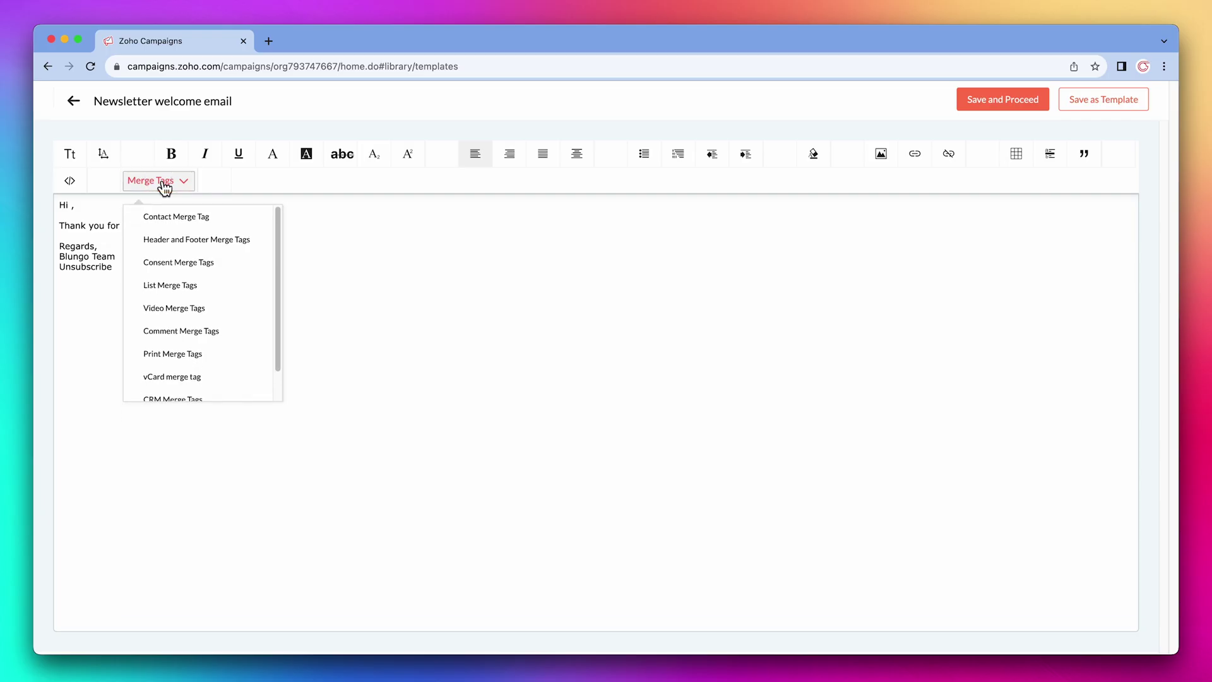
pyautogui.click(168, 216)
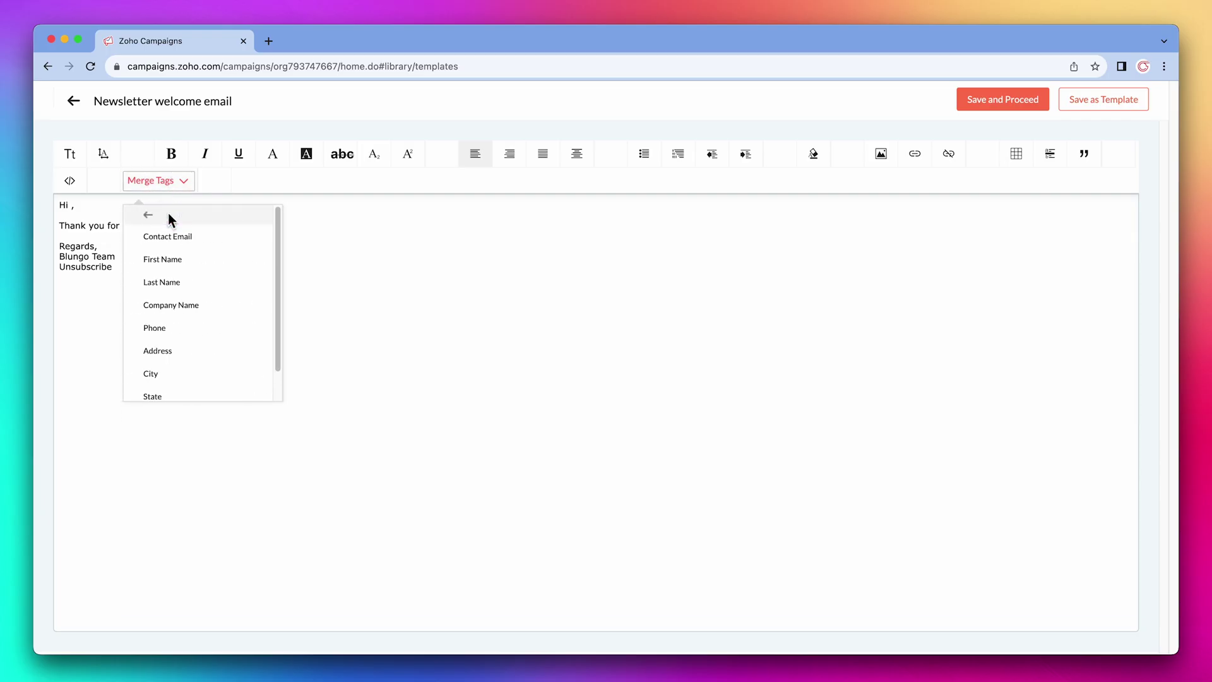
pyautogui.click(177, 260)
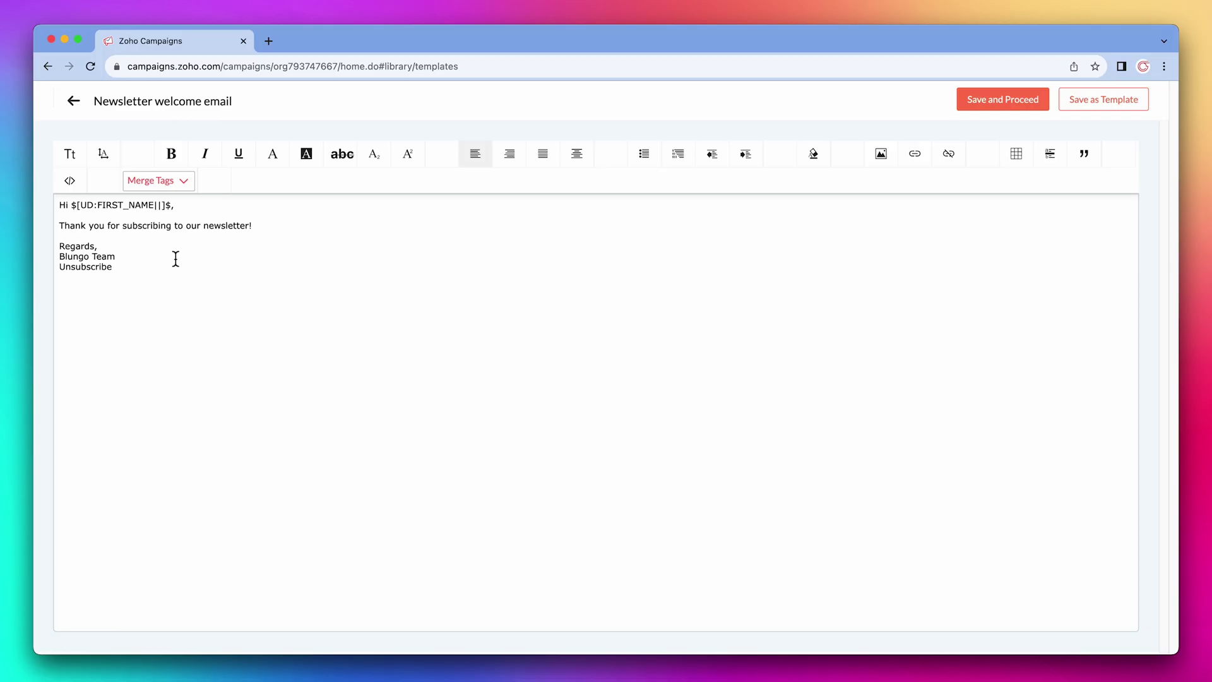
pyautogui.click(159, 207)
pyautogui.write('there|there')
# Link the word 'Unsubscribe' to the Header and Footer unsubscribe link tag, then save the template.
pyautogui.doubleClick(84, 267)
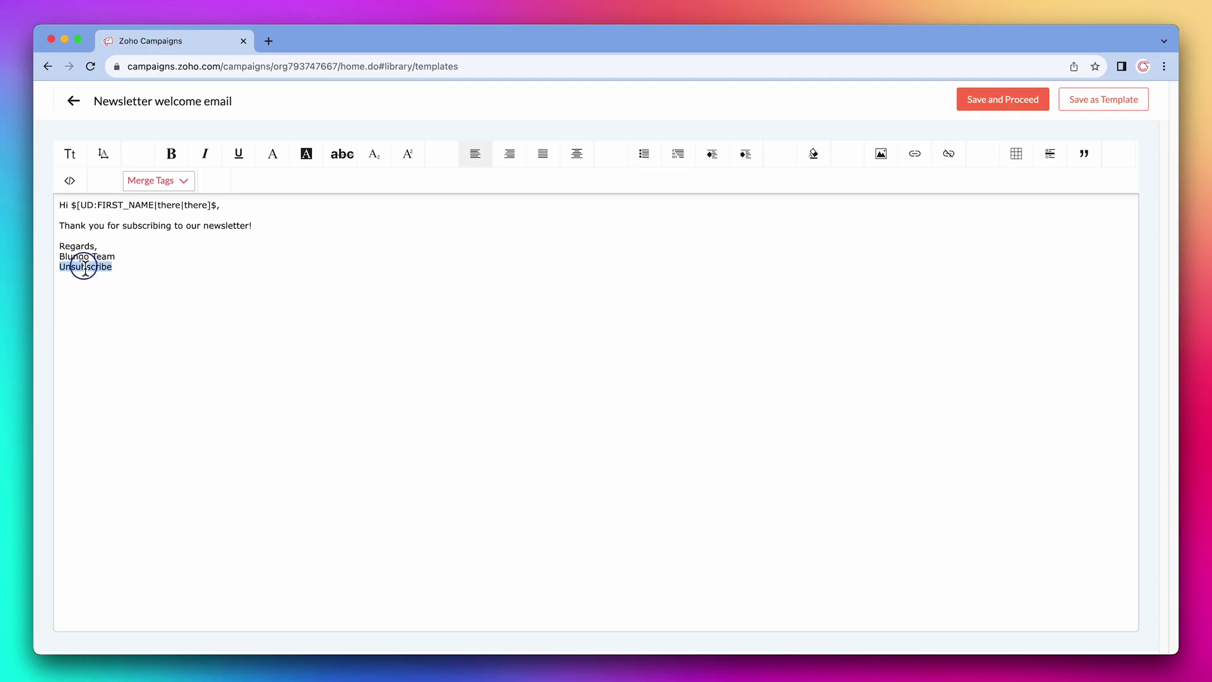
pyautogui.click(914, 154)
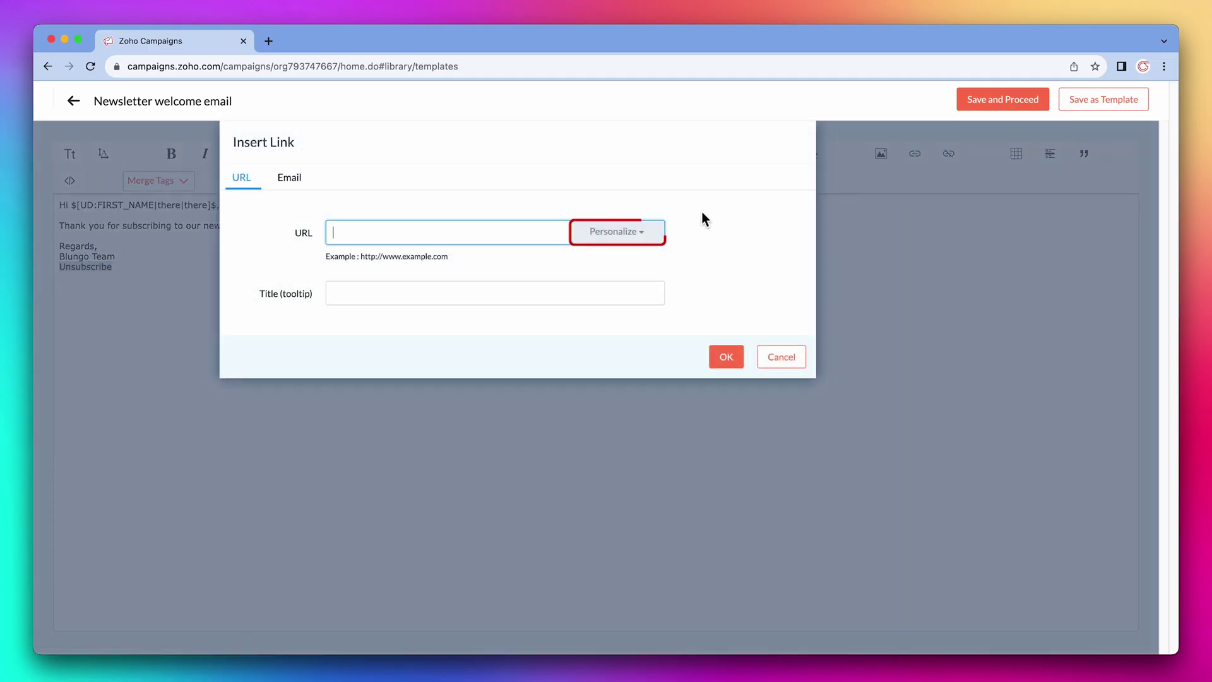
pyautogui.click(632, 234)
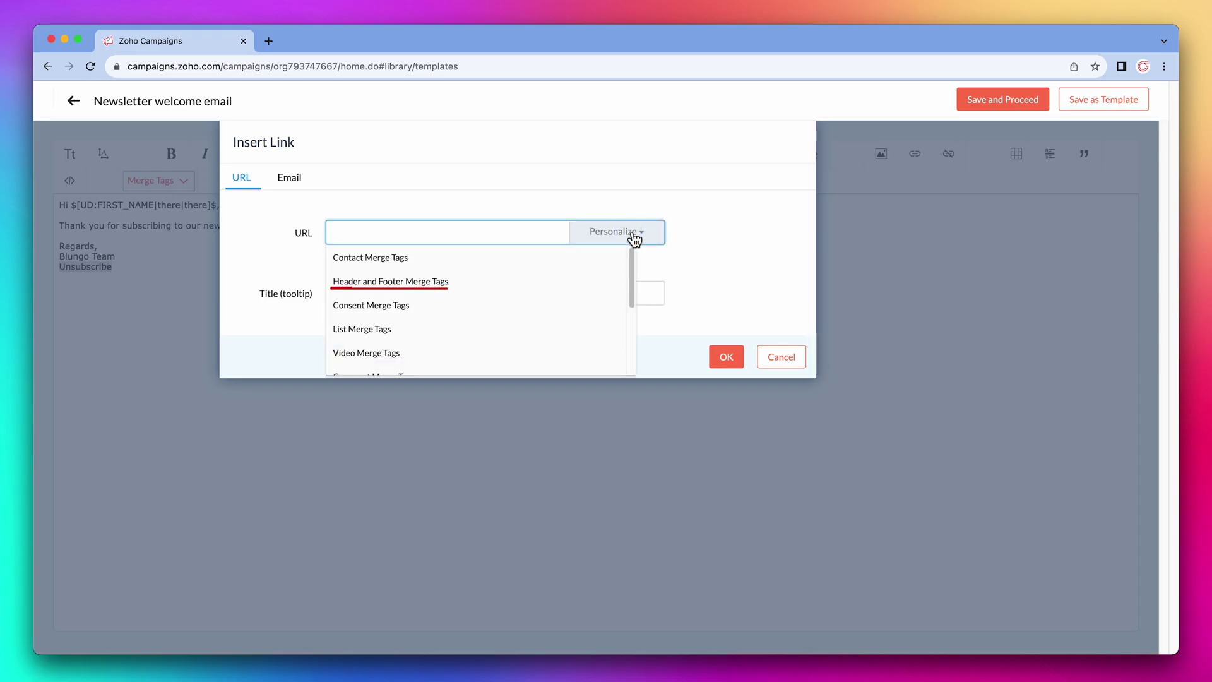
pyautogui.click(440, 284)
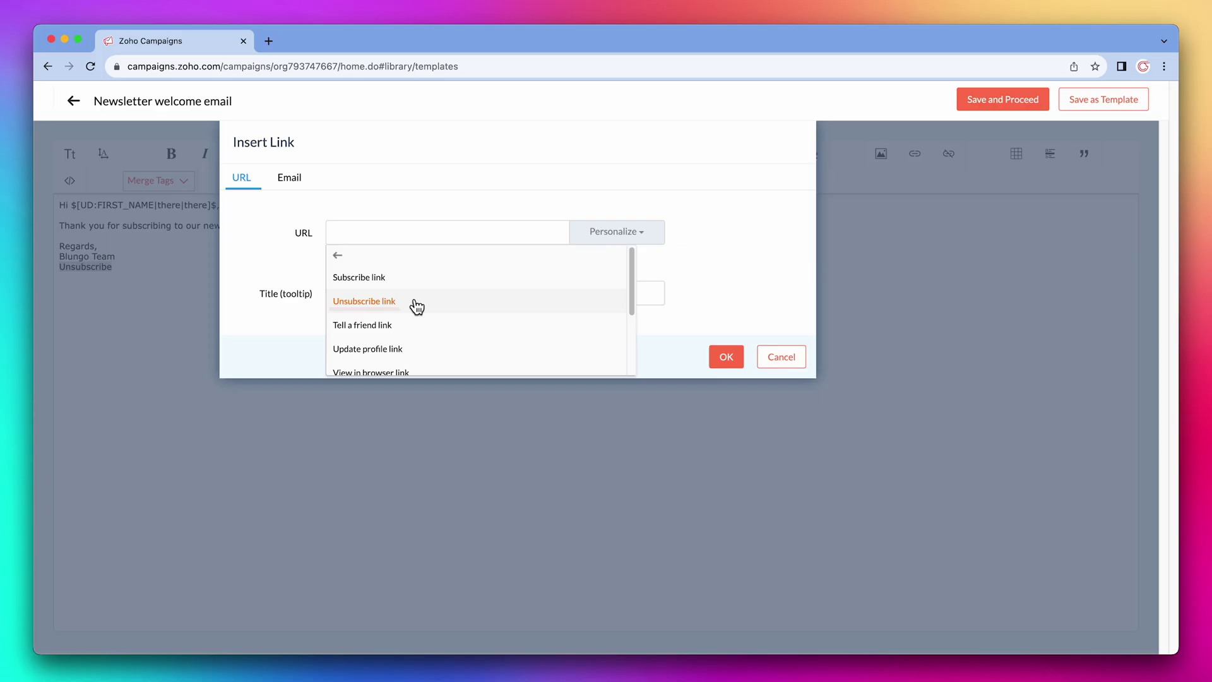
pyautogui.click(420, 302)
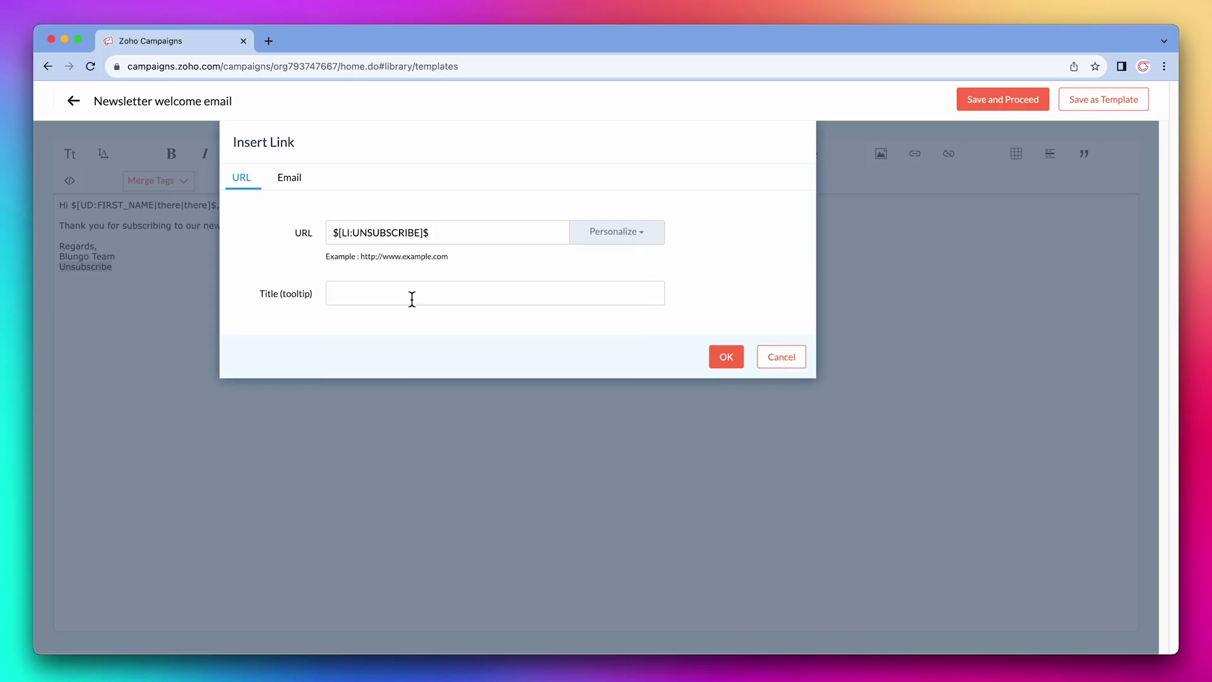
pyautogui.click(719, 358)
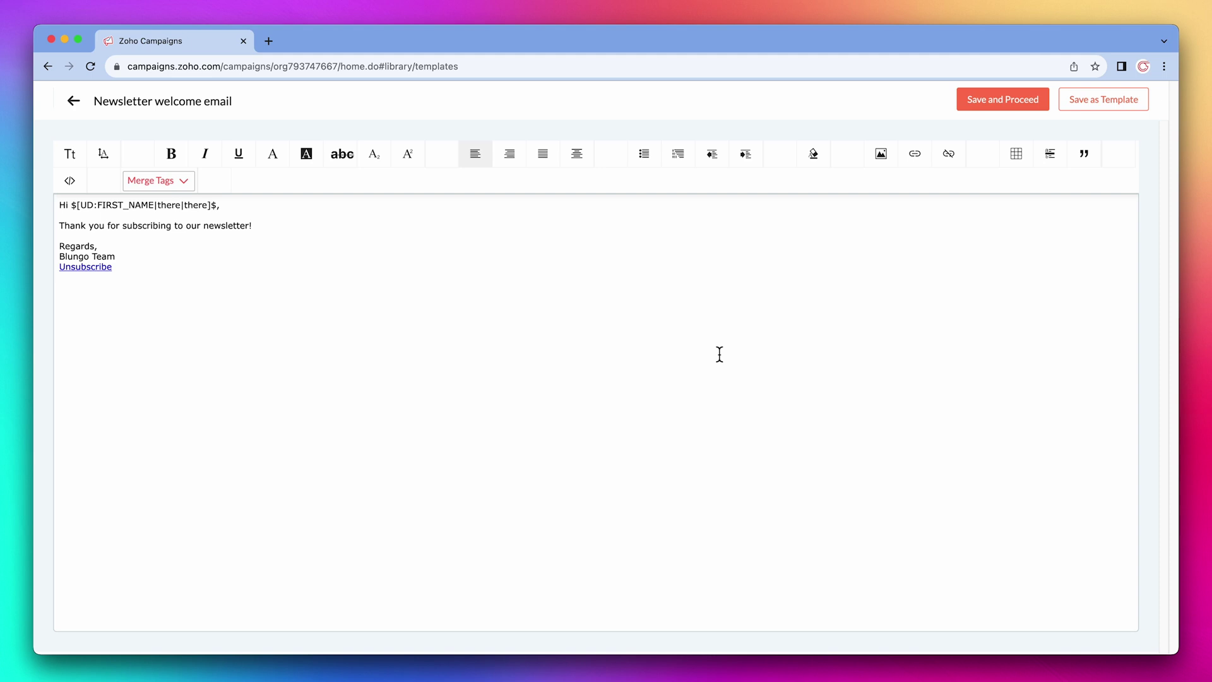
pyautogui.click(989, 112)
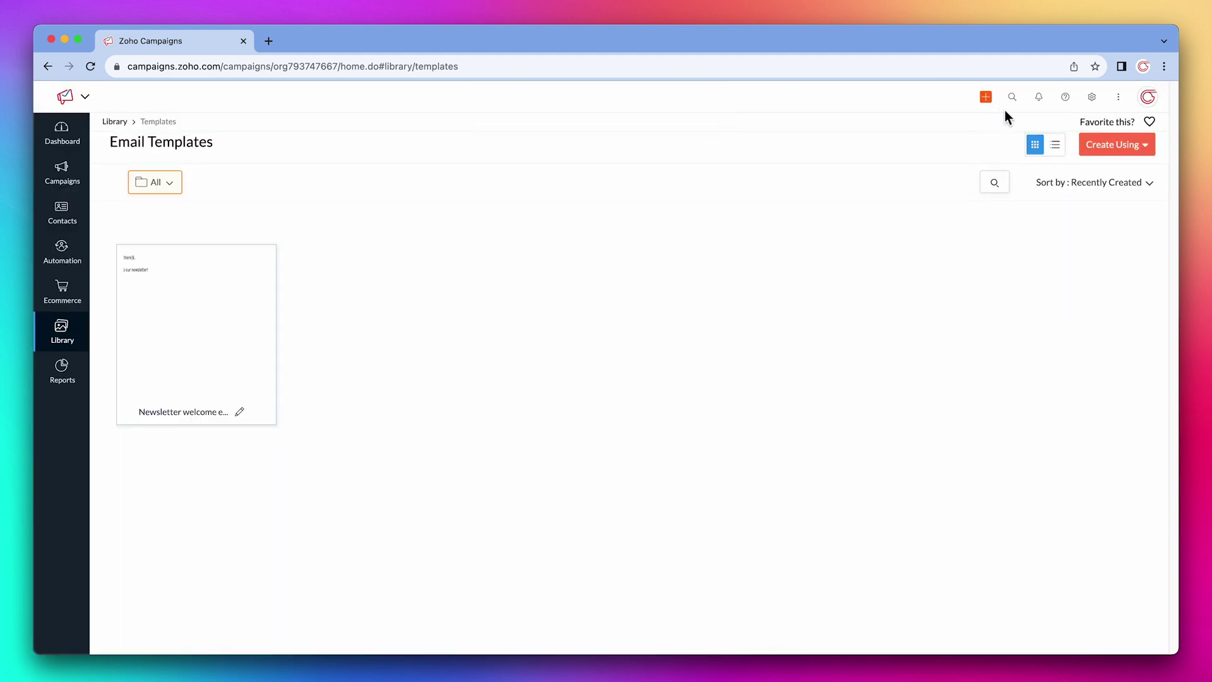
# Create a new template from the Blank basic template and save it as 'Consulting Services'.
pyautogui.click(1106, 149)
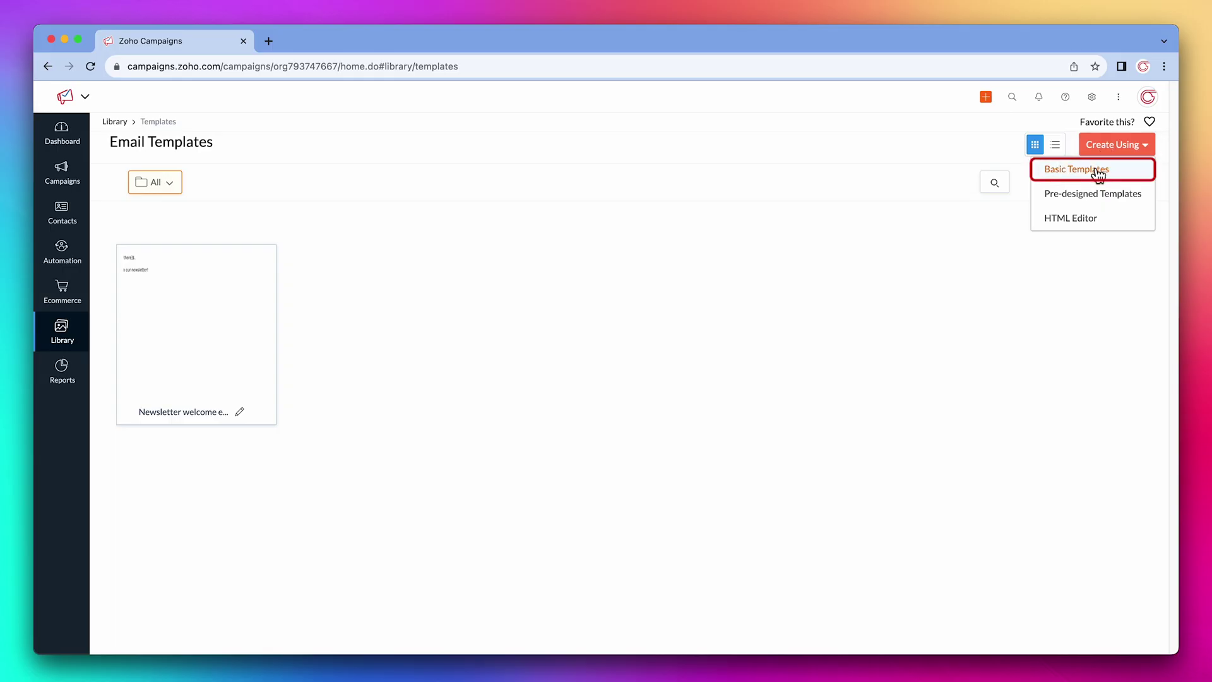
pyautogui.click(1096, 169)
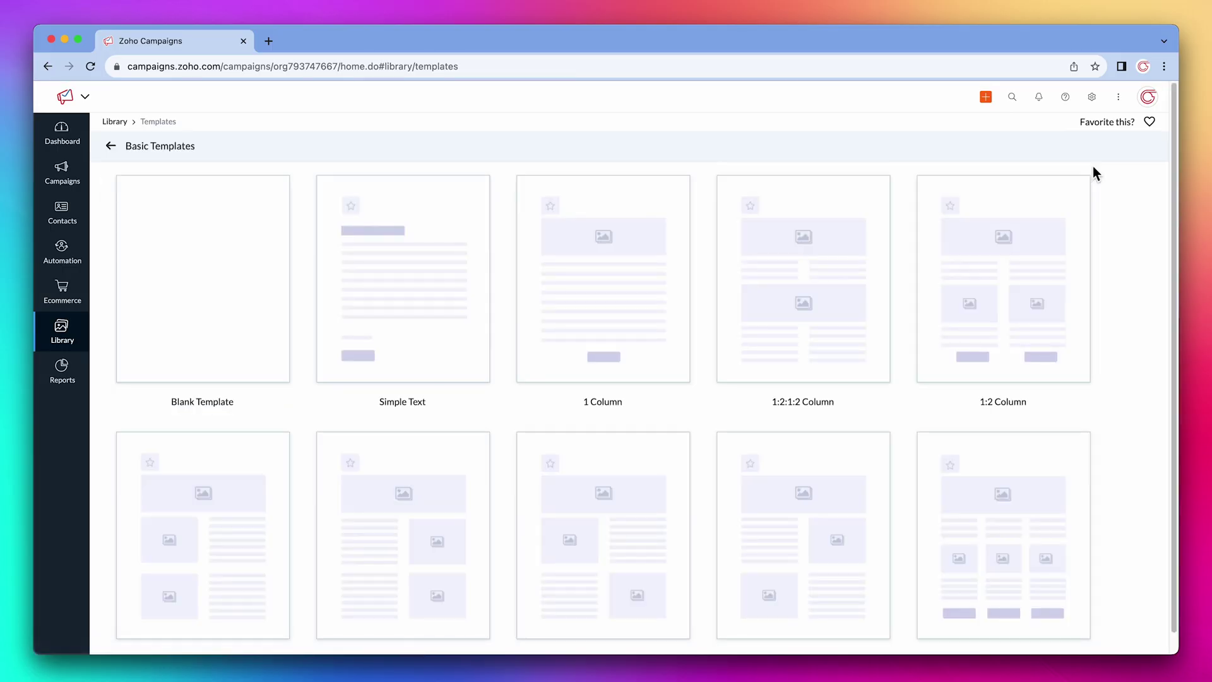
pyautogui.click(255, 299)
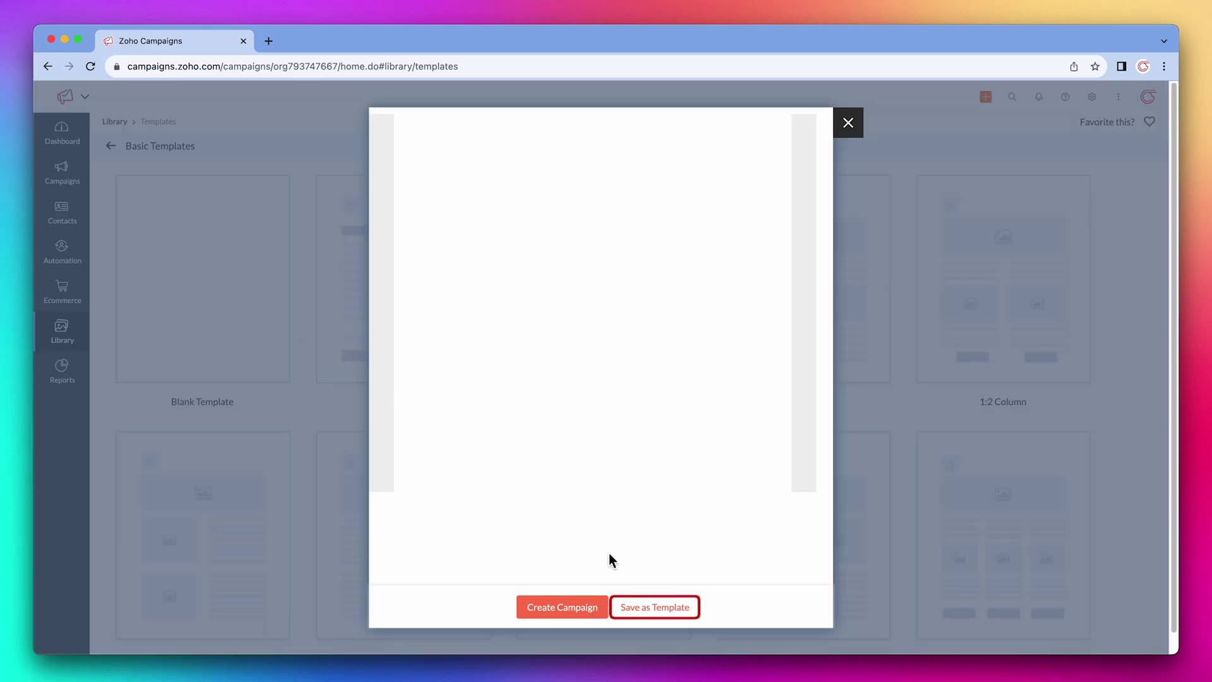
pyautogui.click(648, 607)
pyautogui.write('Co')
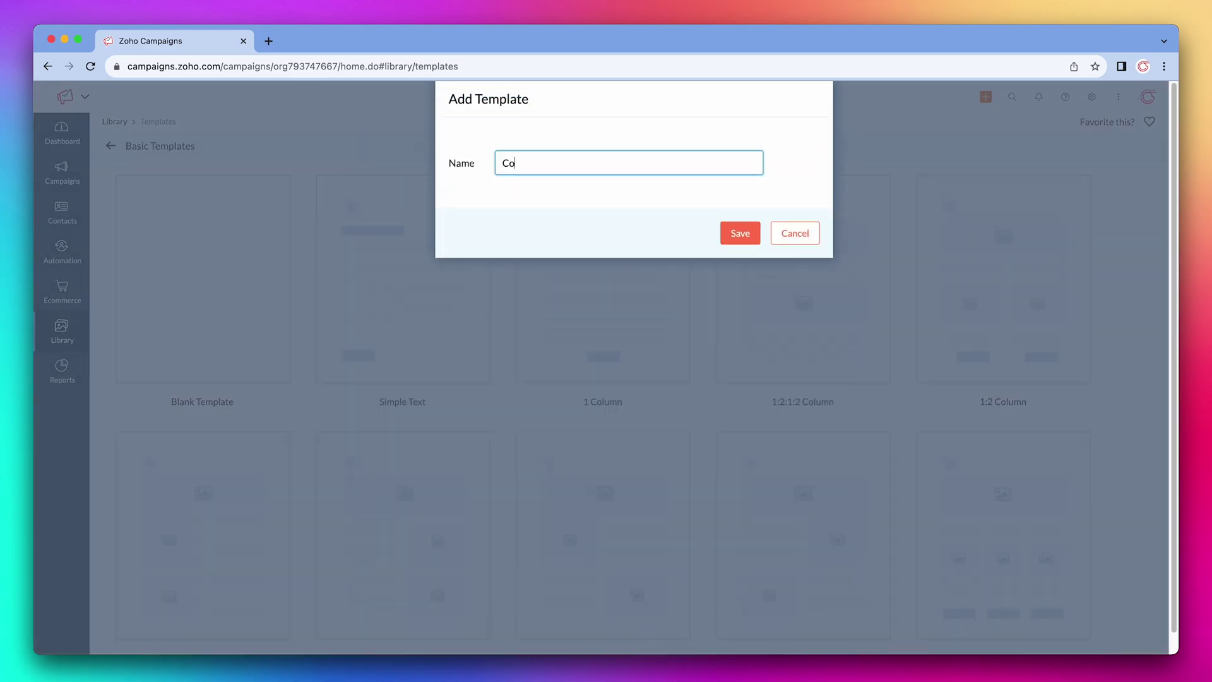
pyautogui.write('nsulting Services')
pyautogui.click(748, 237)
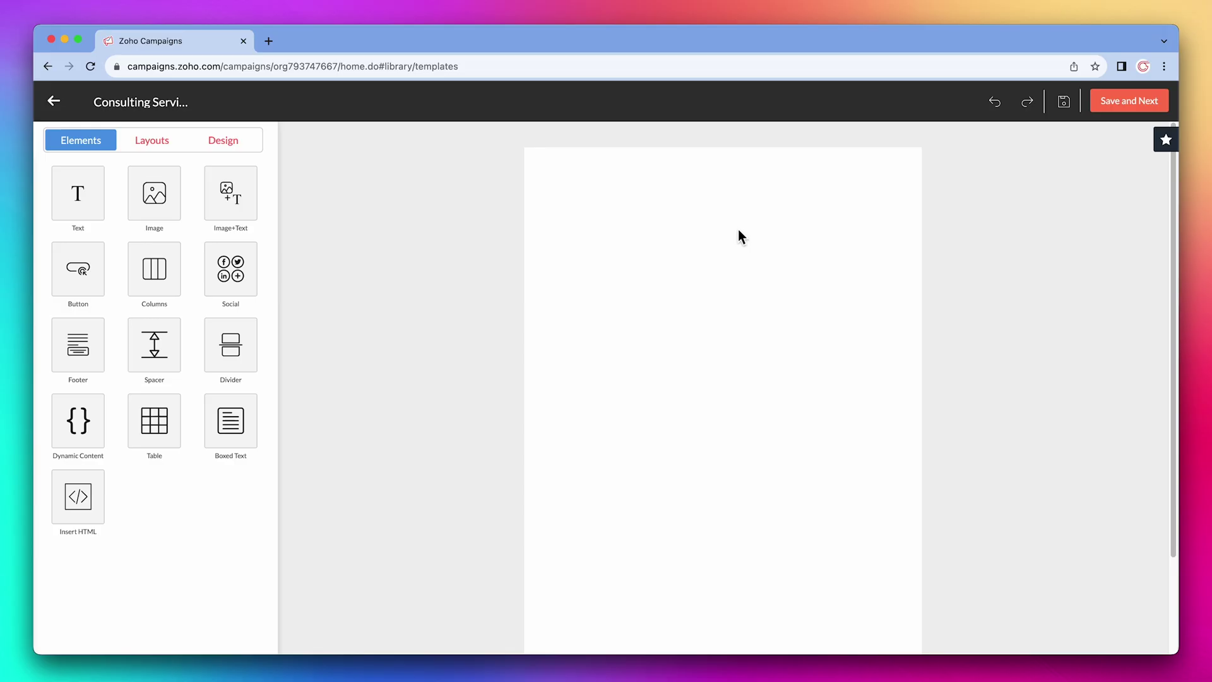
# Add the heading, image, text and Get Now button layout, with heading top padding set to 20.
pyautogui.click(156, 143)
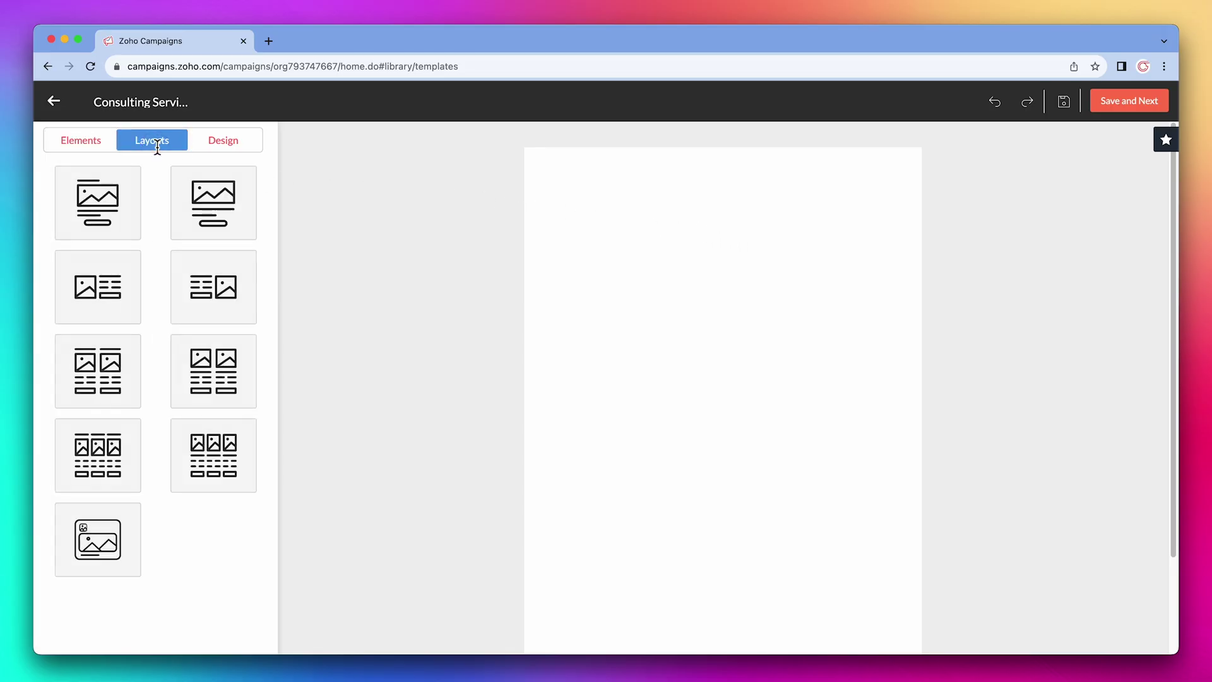
pyautogui.moveTo(127, 198); pyautogui.dragTo(665, 238)
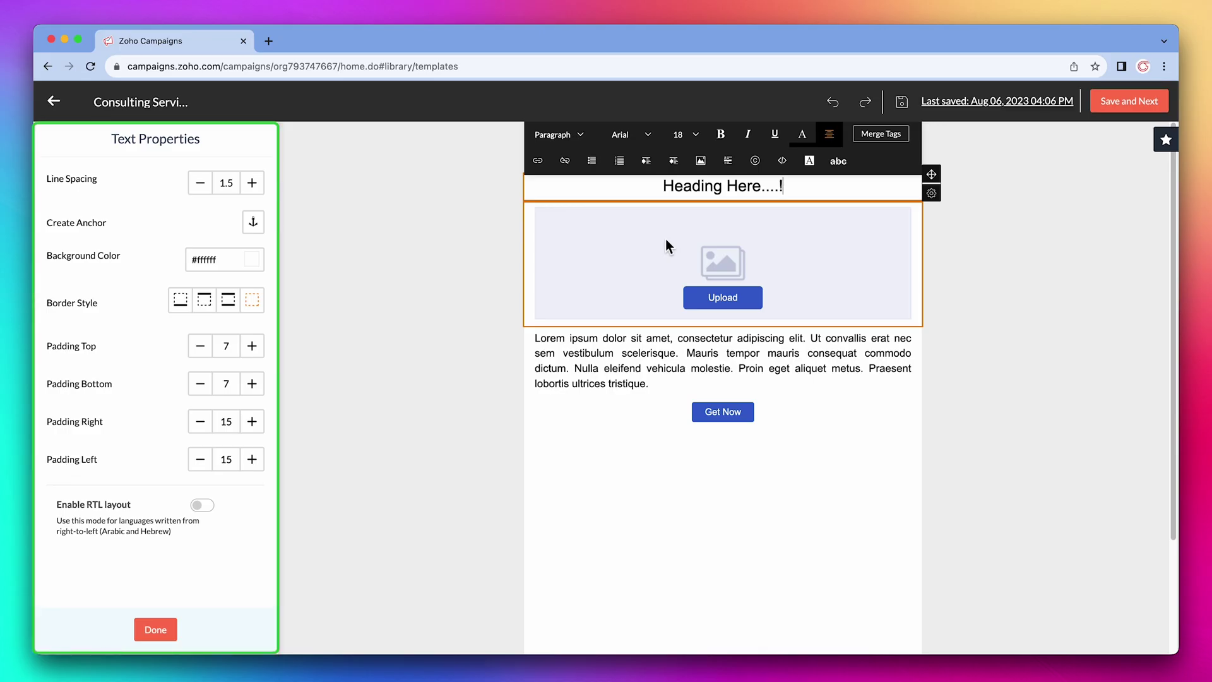
pyautogui.doubleClick(232, 346)
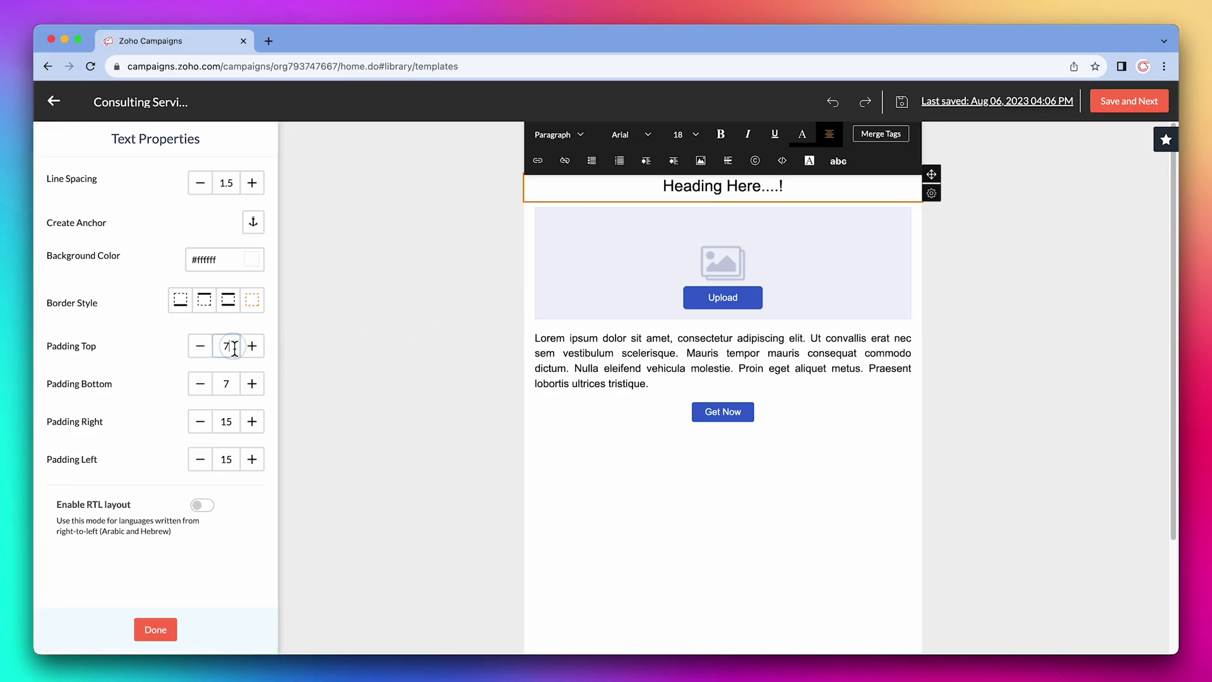
pyautogui.write('20')
pyautogui.click(163, 627)
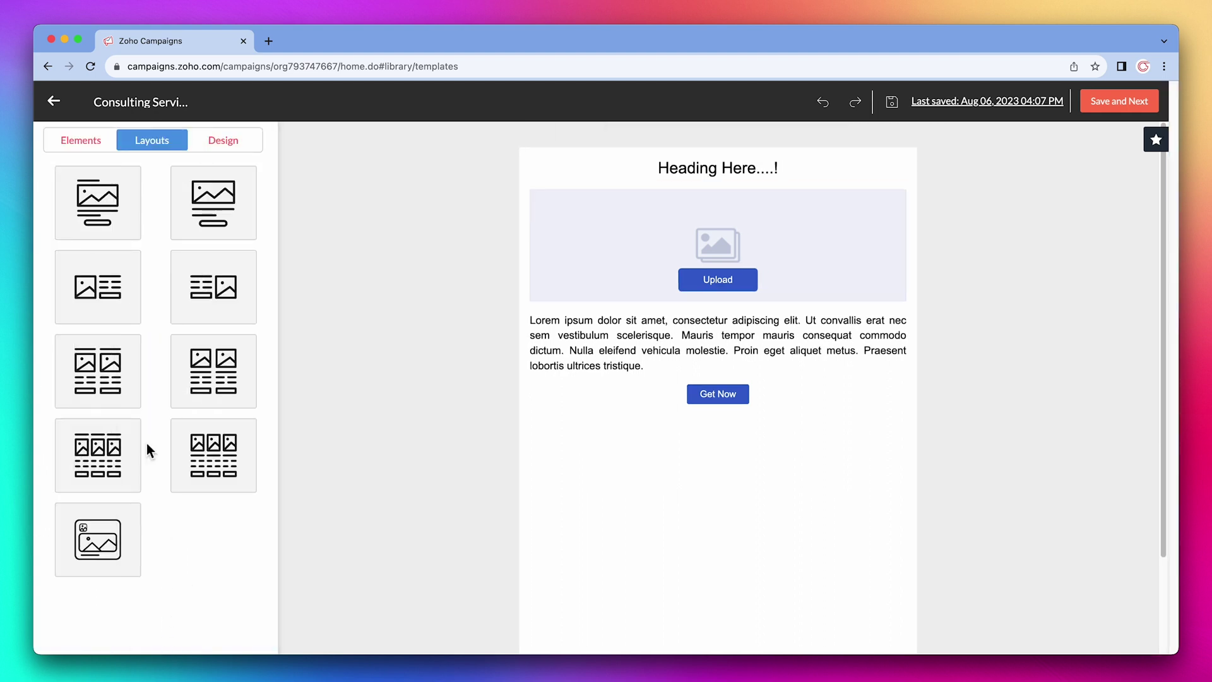
pyautogui.click(86, 145)
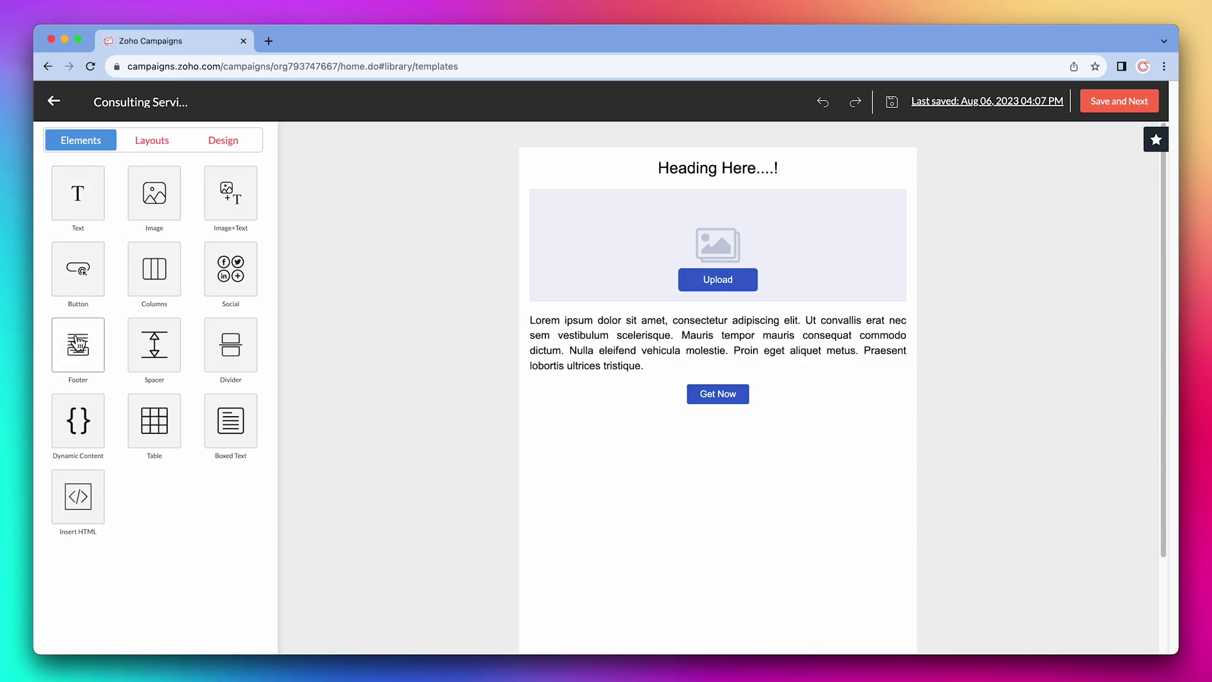
# Add the newsletter unsubscribe footer below the Get Now button and save the template.
pyautogui.click(77, 344)
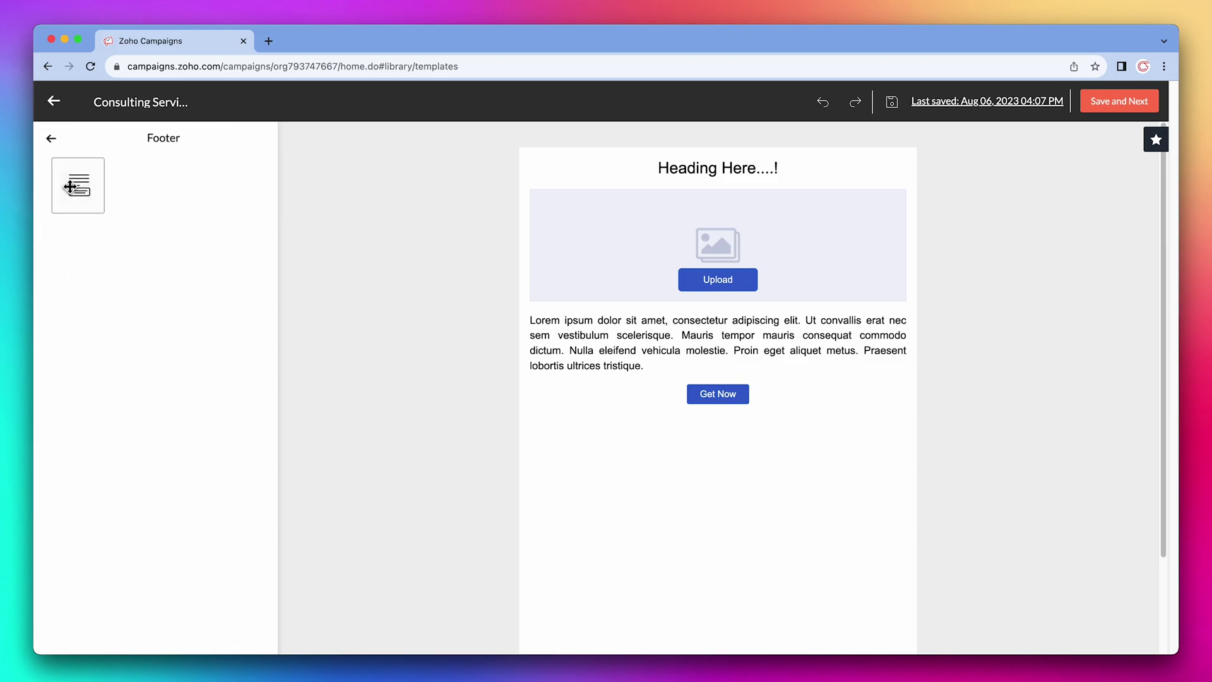
pyautogui.moveTo(69, 186); pyautogui.dragTo(642, 468)
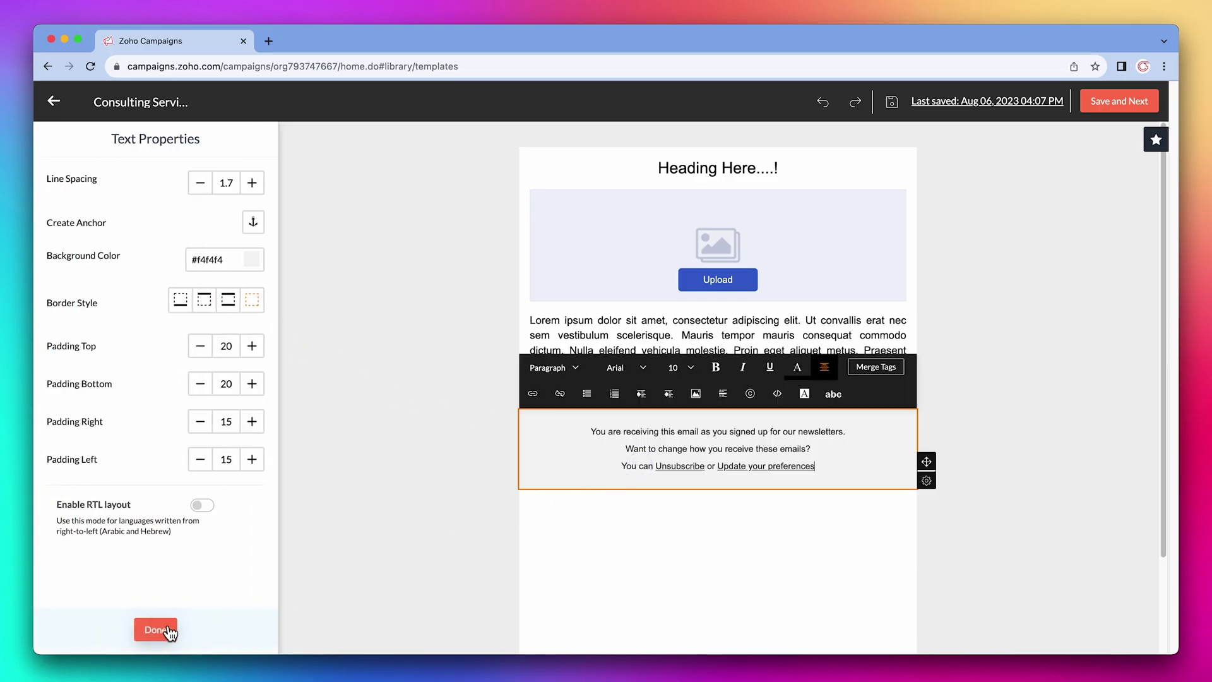
pyautogui.click(130, 631)
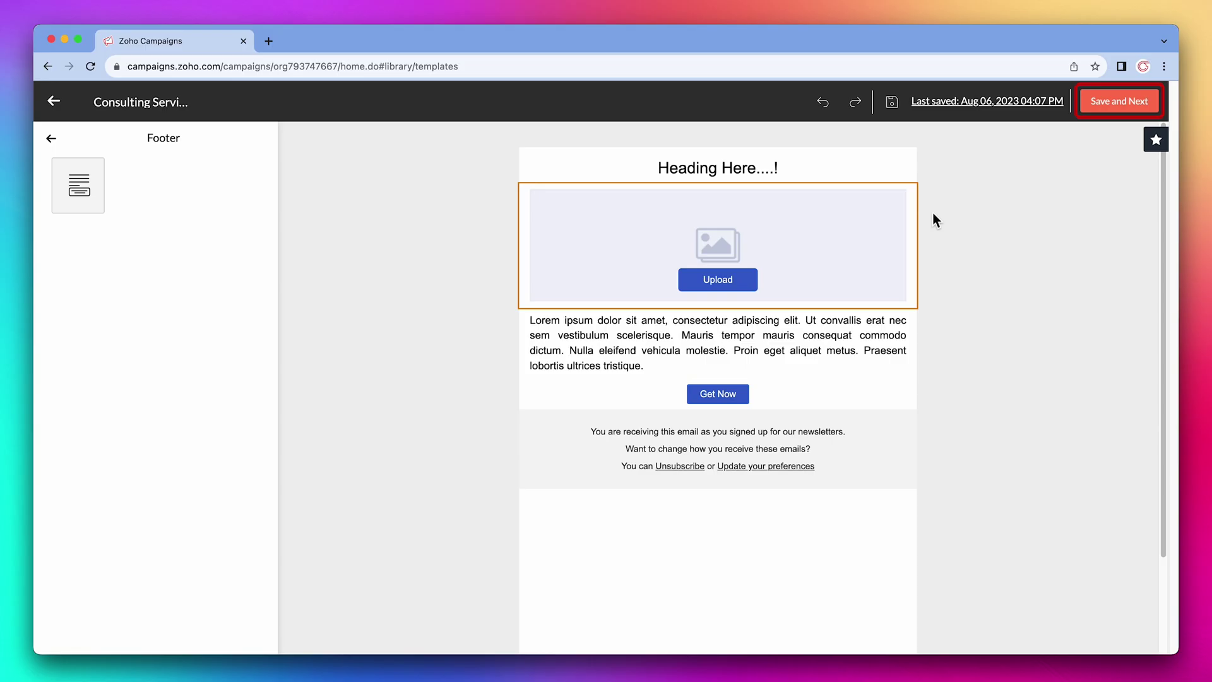
pyautogui.click(1100, 118)
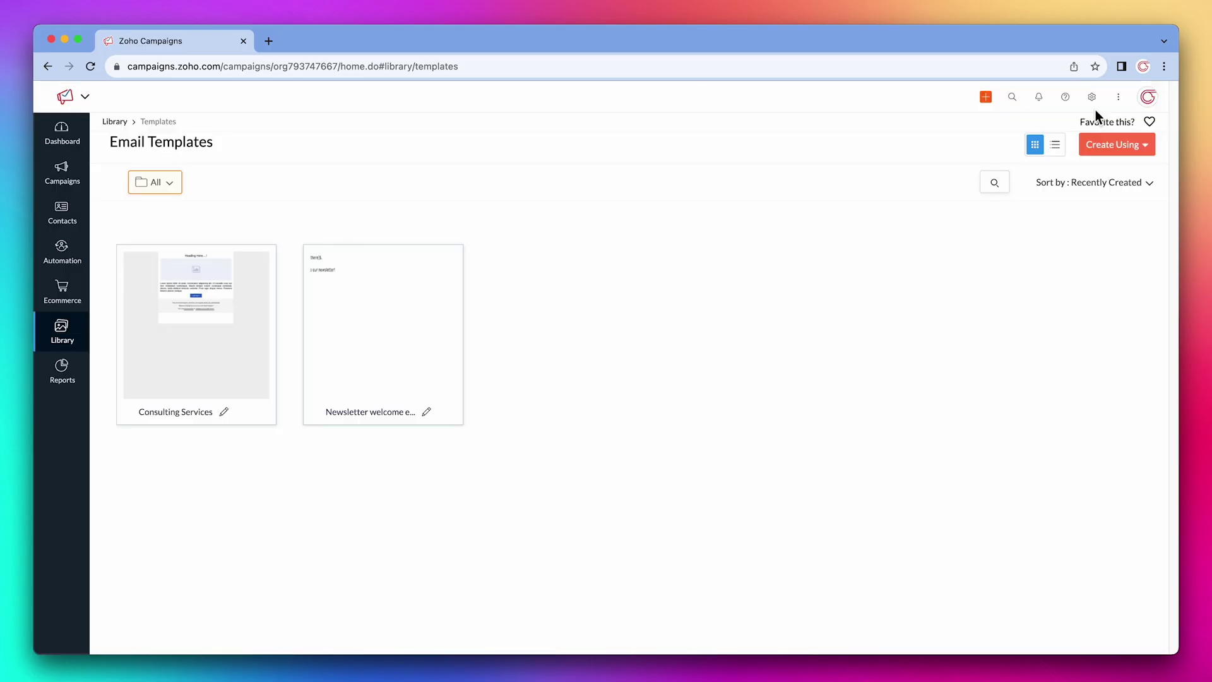
# Create an HTML Editor template named 'Zoho One' and open its HTML source.
pyautogui.click(1102, 146)
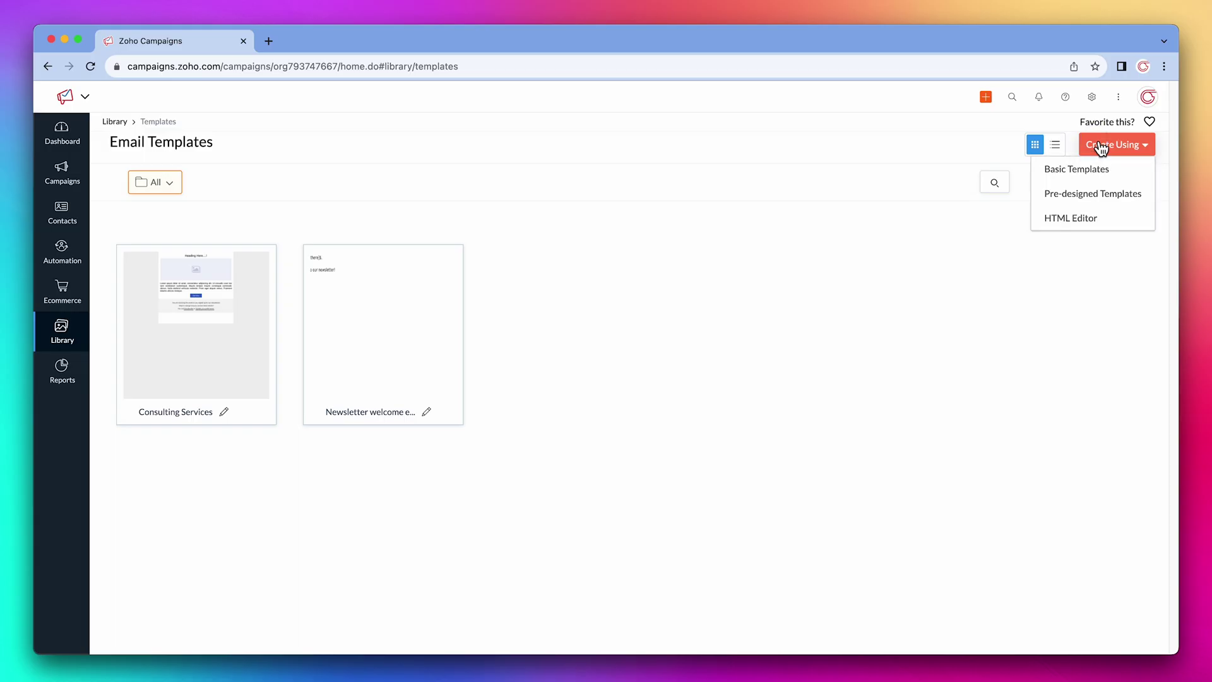
pyautogui.click(1092, 219)
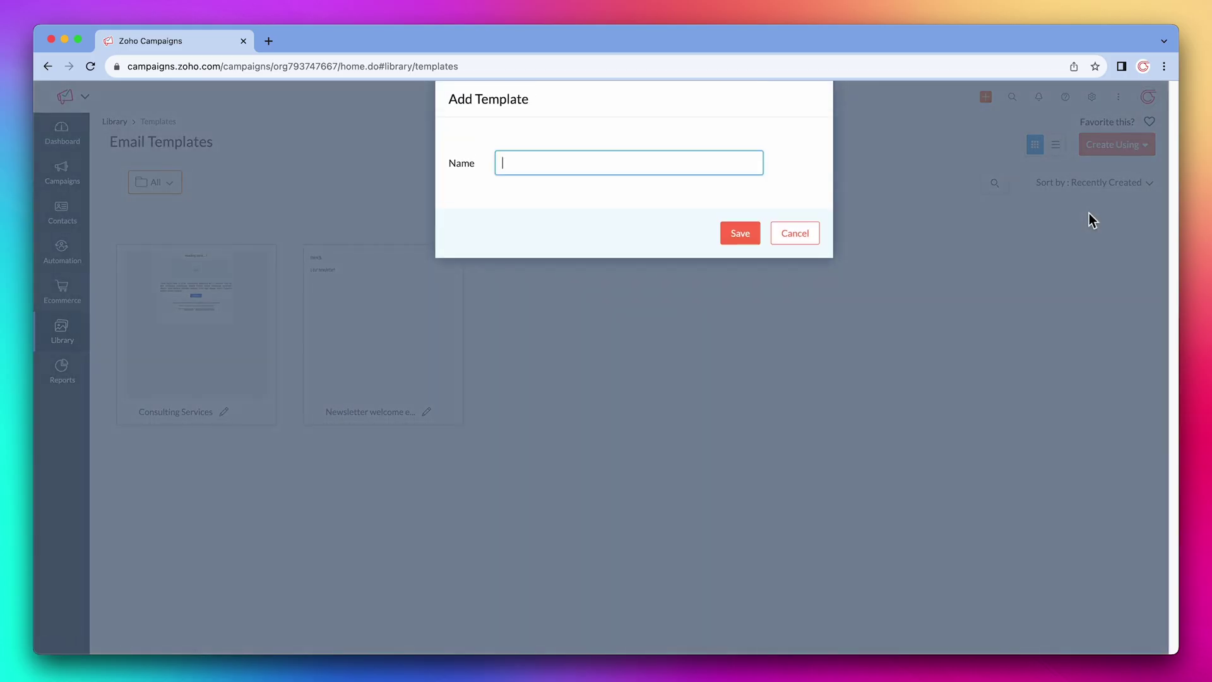
pyautogui.write('Zoho One')
pyautogui.click(756, 234)
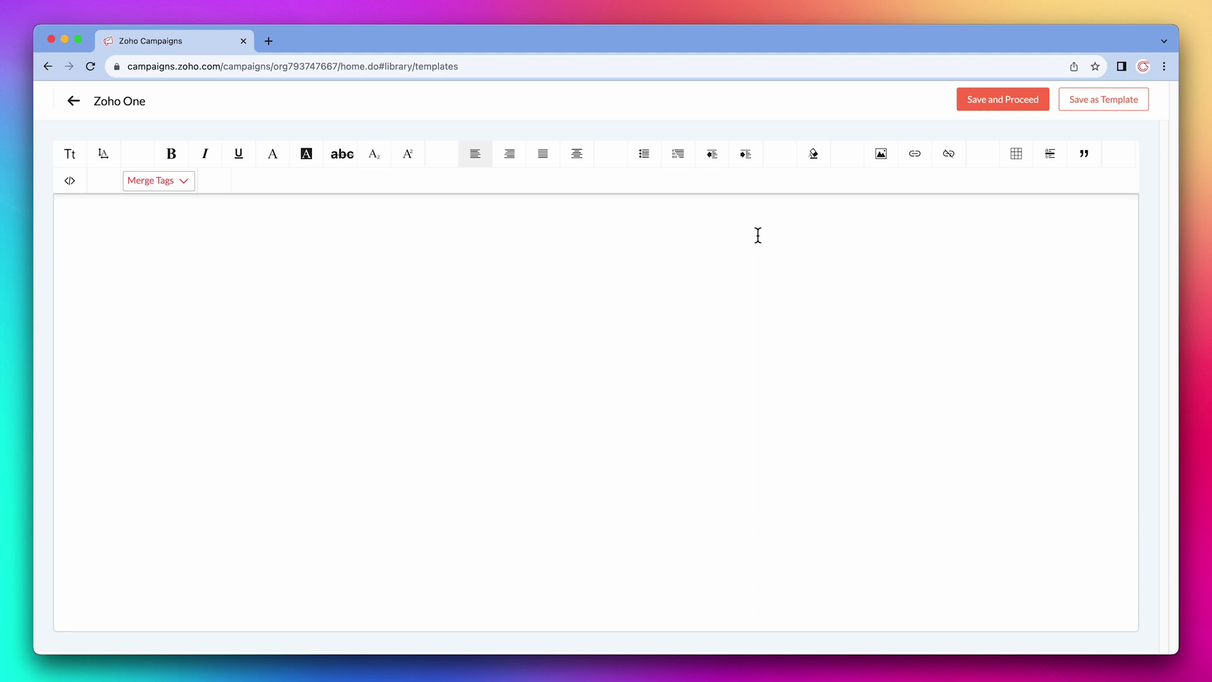
pyautogui.click(69, 181)
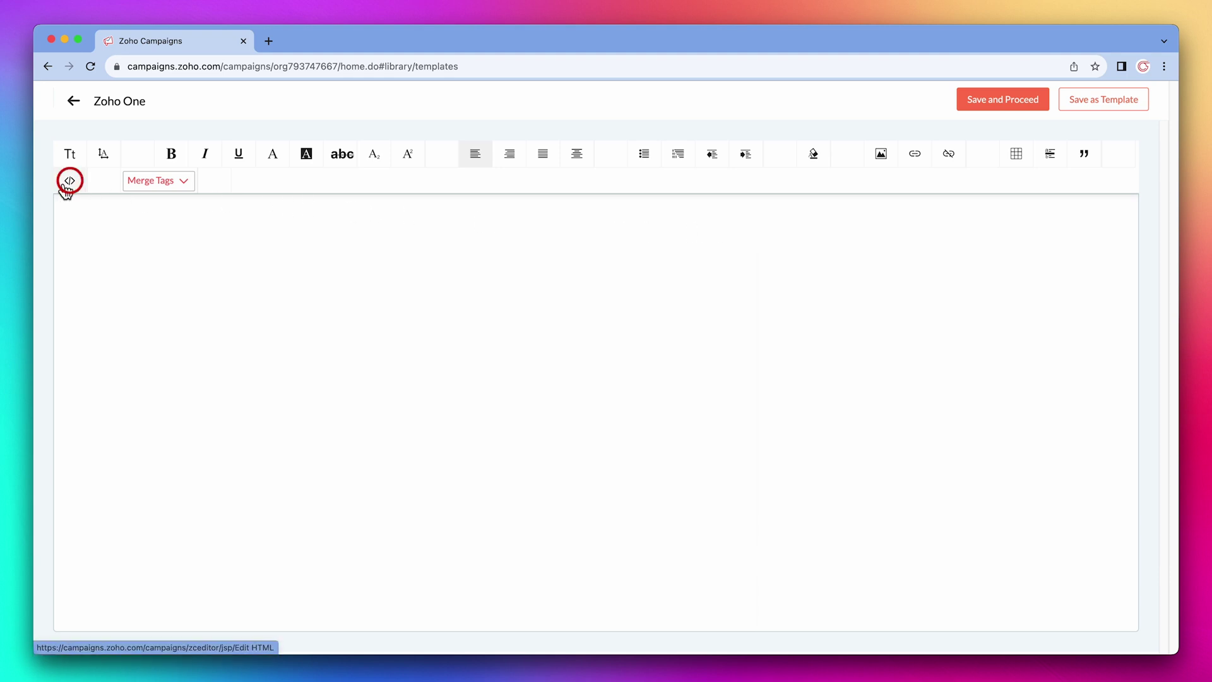